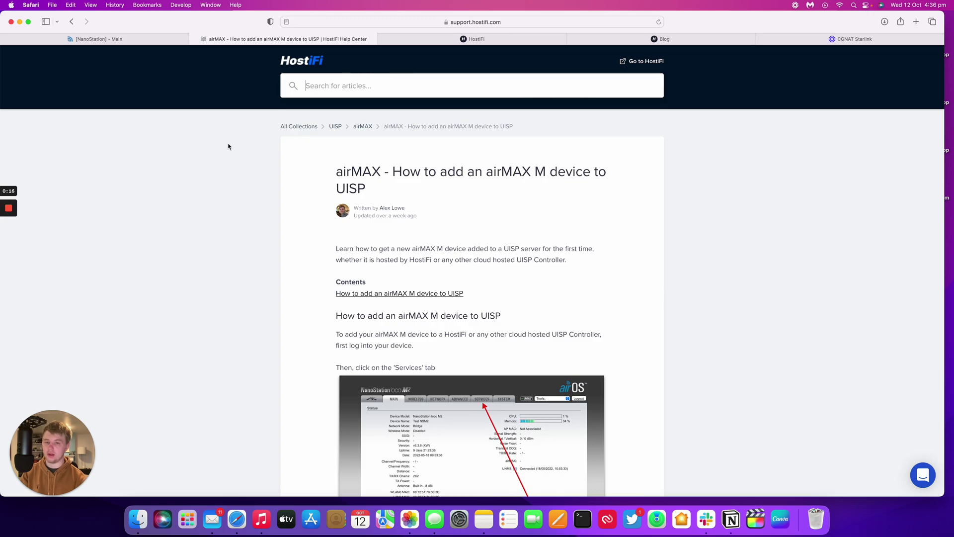
scroll(295, 135, down, 2)
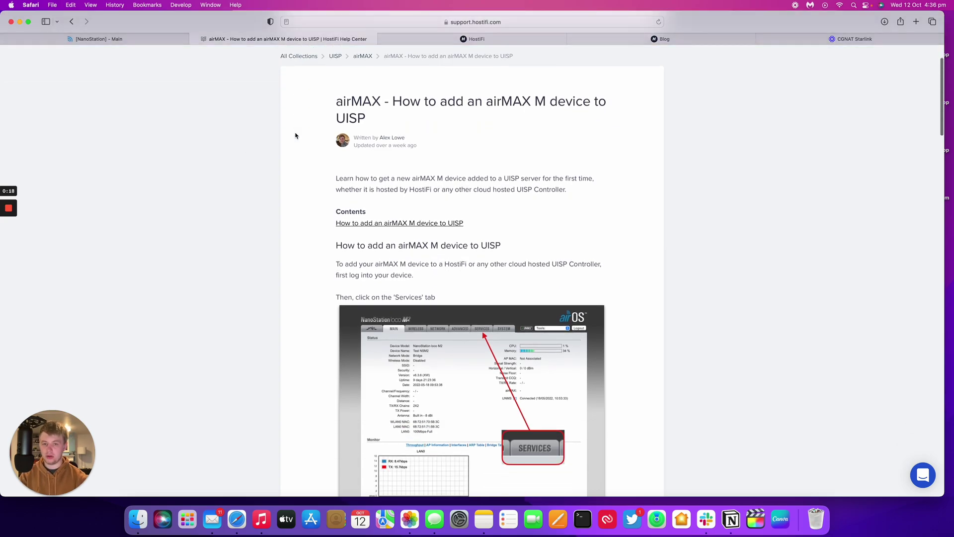
scroll(295, 134, down, 1)
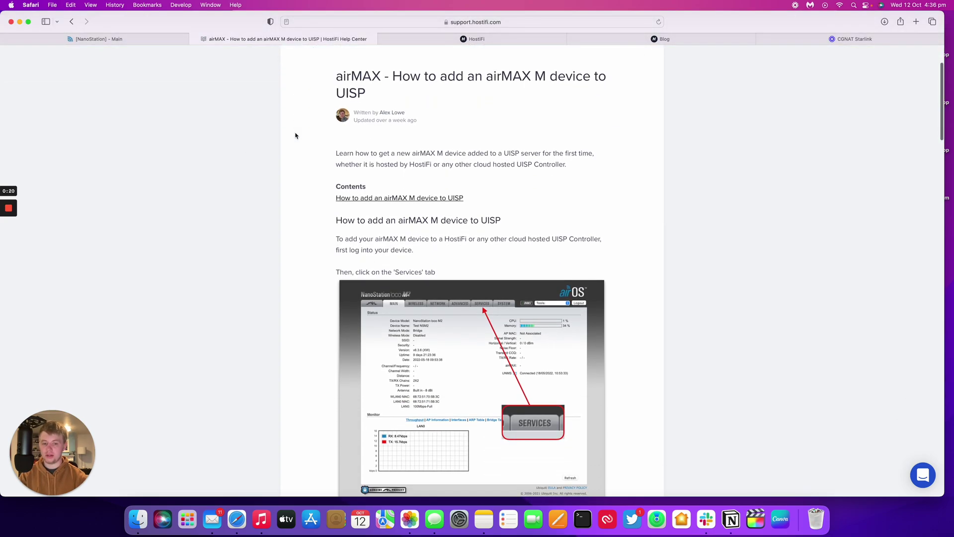
scroll(295, 136, down, 1)
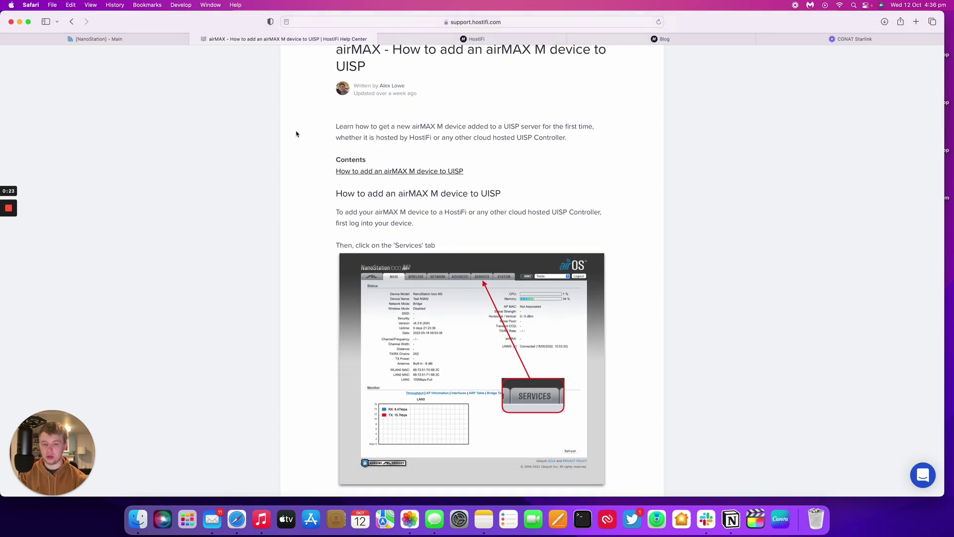
scroll(296, 134, down, 5)
scroll(296, 134, down, 5)
scroll(296, 134, down, 2)
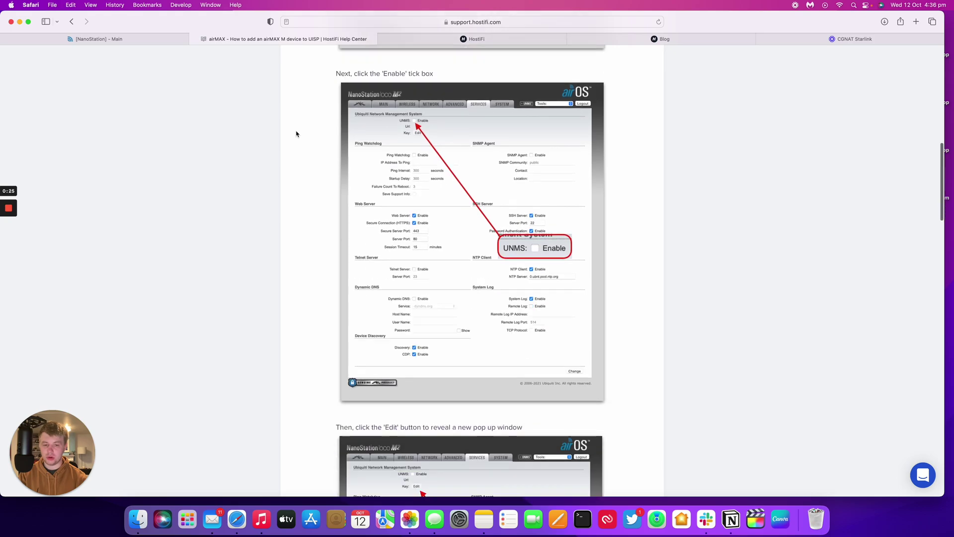
scroll(296, 135, down, 5)
scroll(297, 75, down, 5)
scroll(296, 76, down, 3)
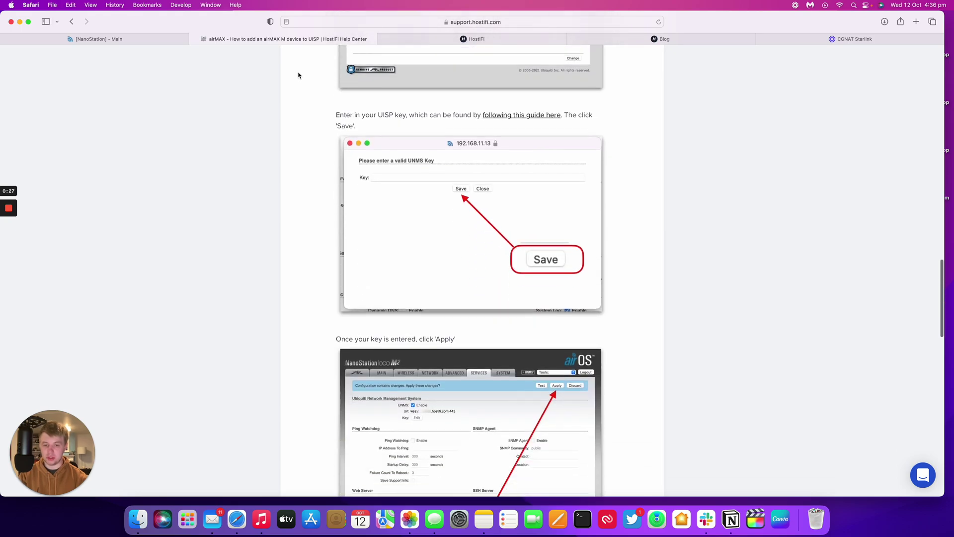
scroll(296, 76, down, 3)
scroll(298, 75, down, 3)
scroll(298, 76, down, 2)
scroll(298, 75, up, 10)
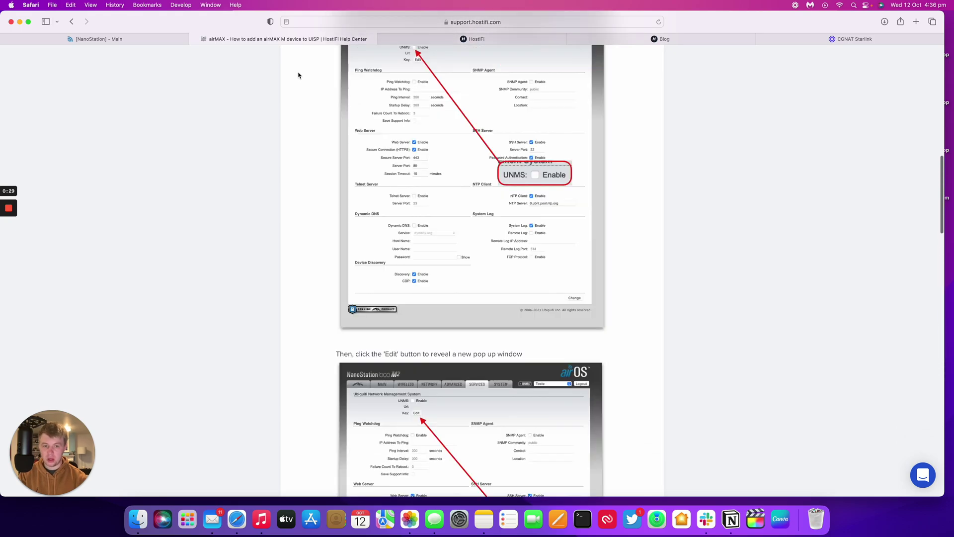
scroll(297, 74, up, 10)
scroll(281, 73, up, 5)
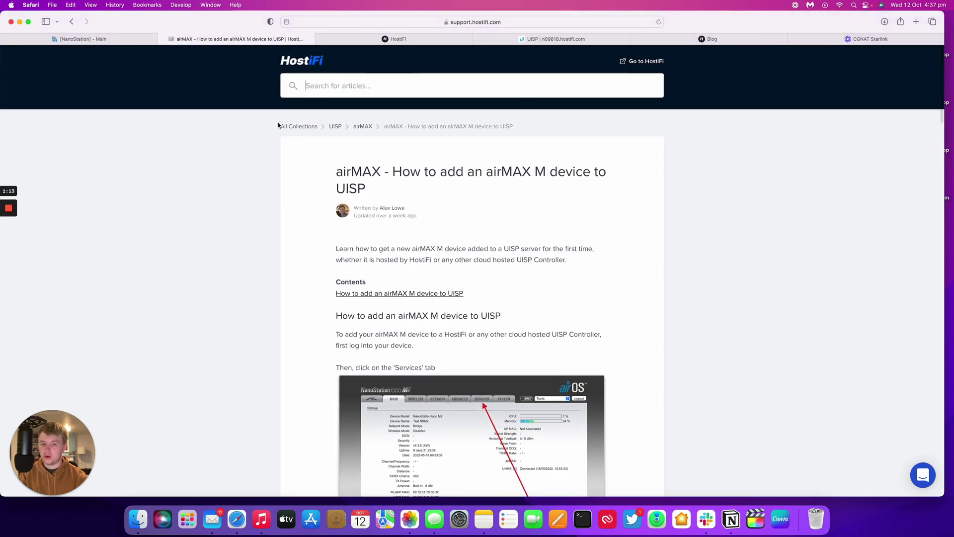
- Check UISP's wireless device list, then return to the NanoStation's airOS Services page
click(548, 34)
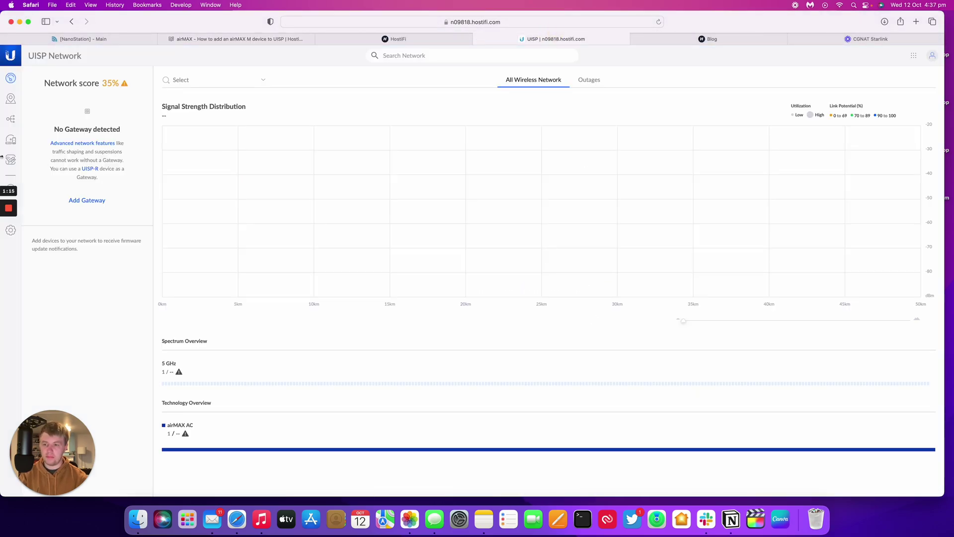
click(39, 140)
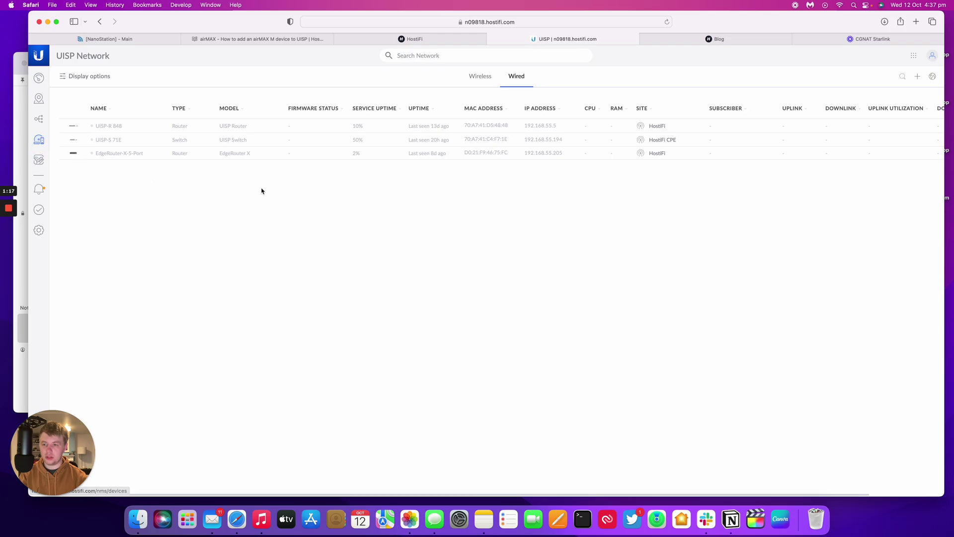
click(472, 79)
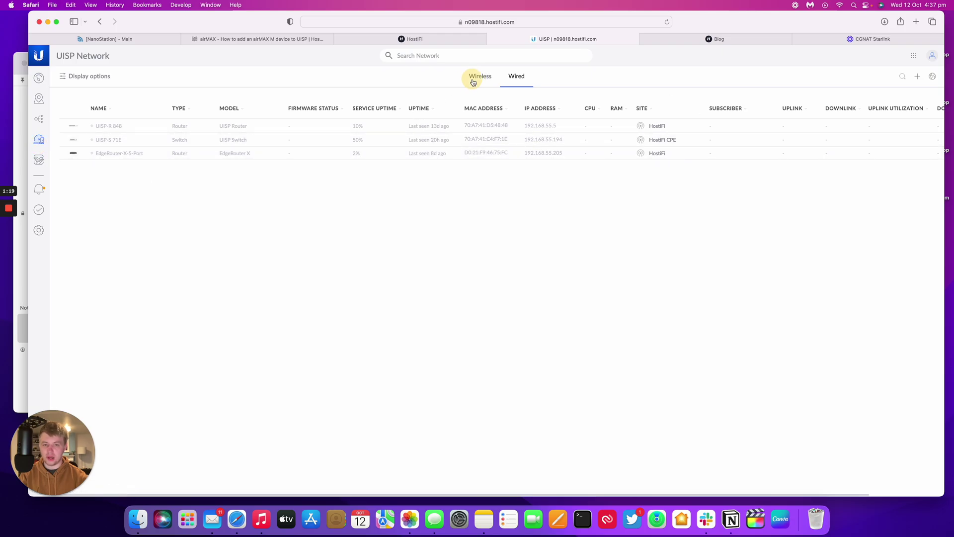
click(153, 41)
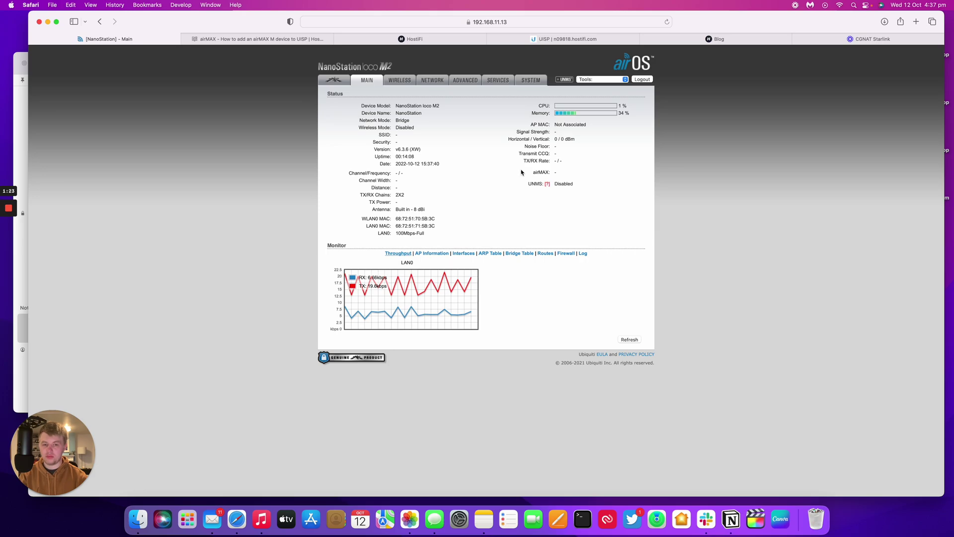
click(499, 80)
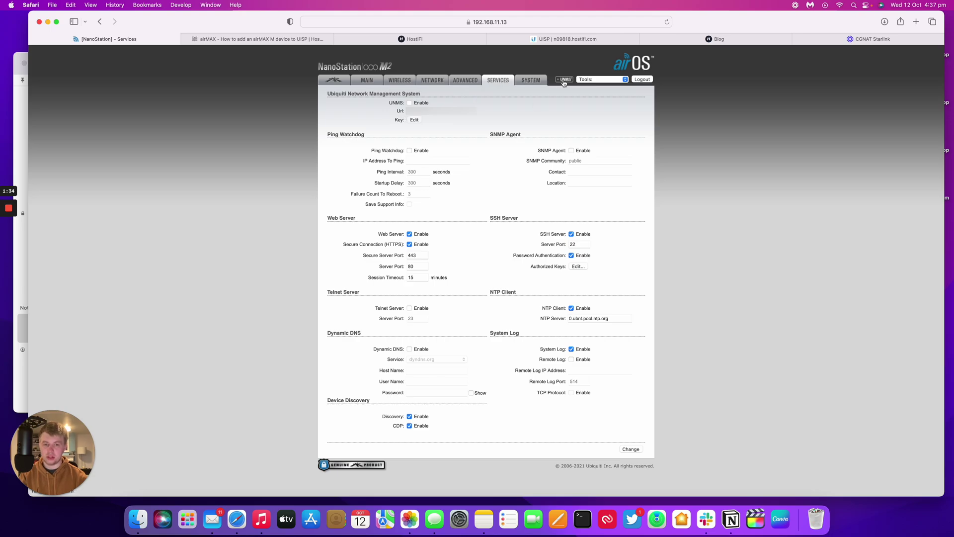
- Enable UNMS management in the NanoStation's airOS Services settings
click(379, 85)
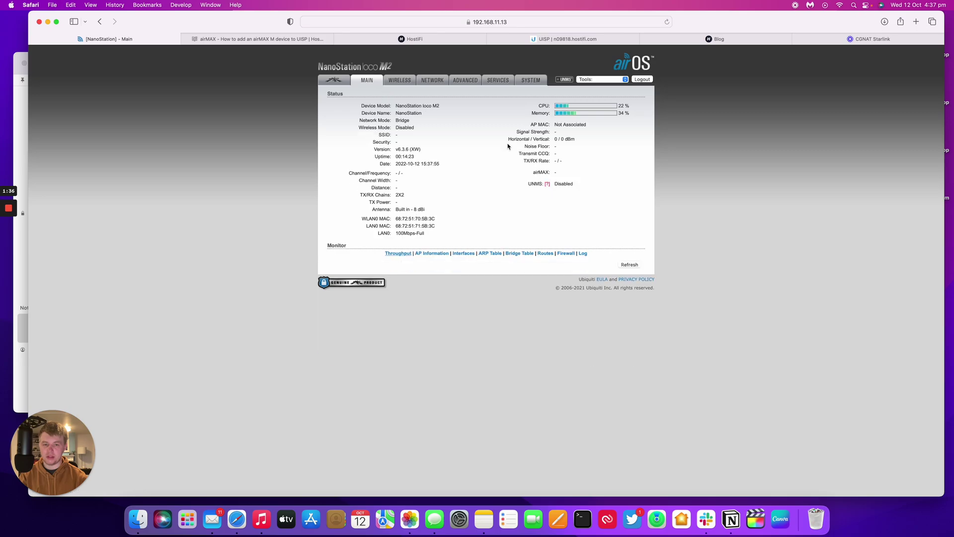
click(499, 82)
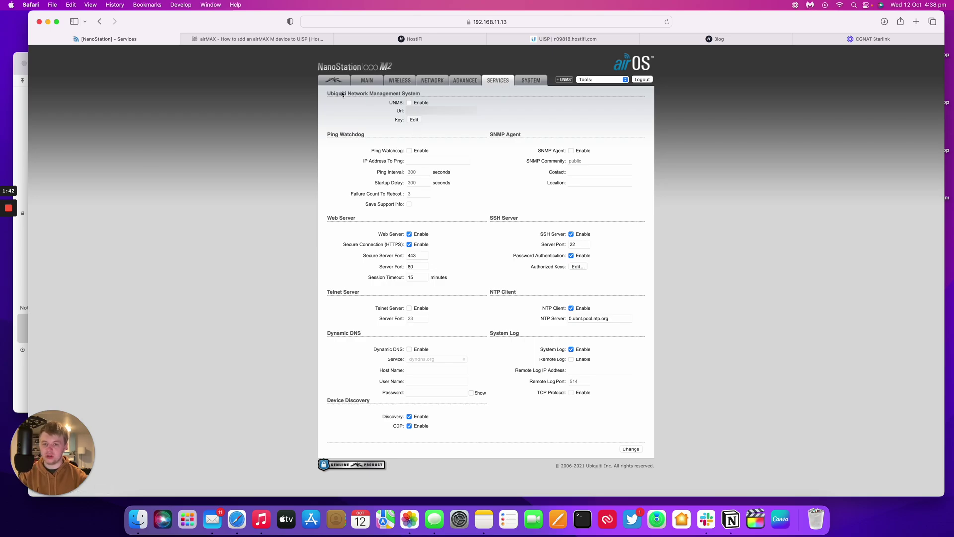
drag(326, 93, 422, 91)
click(418, 99)
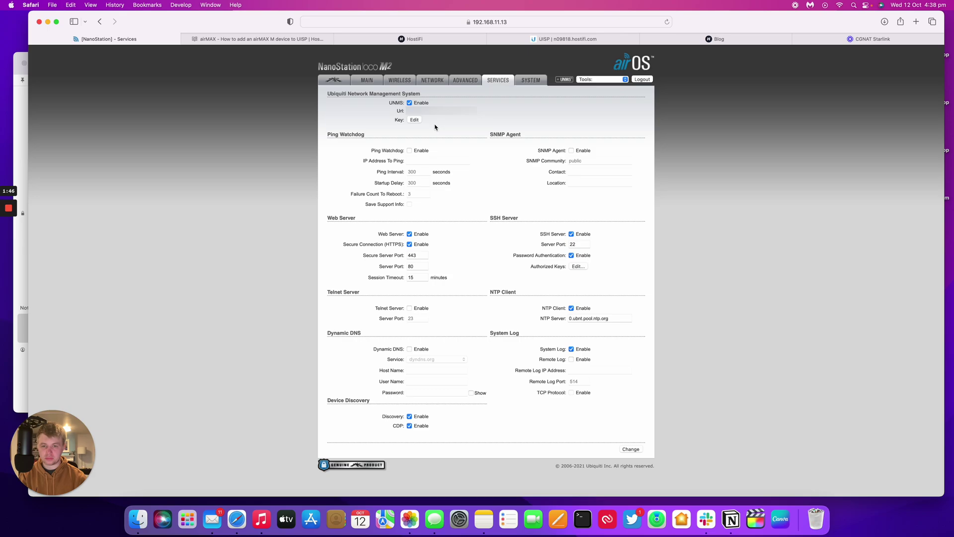
- Bring up the UNMS key entry window, then UISP's General settings
click(414, 119)
click(409, 222)
click(569, 41)
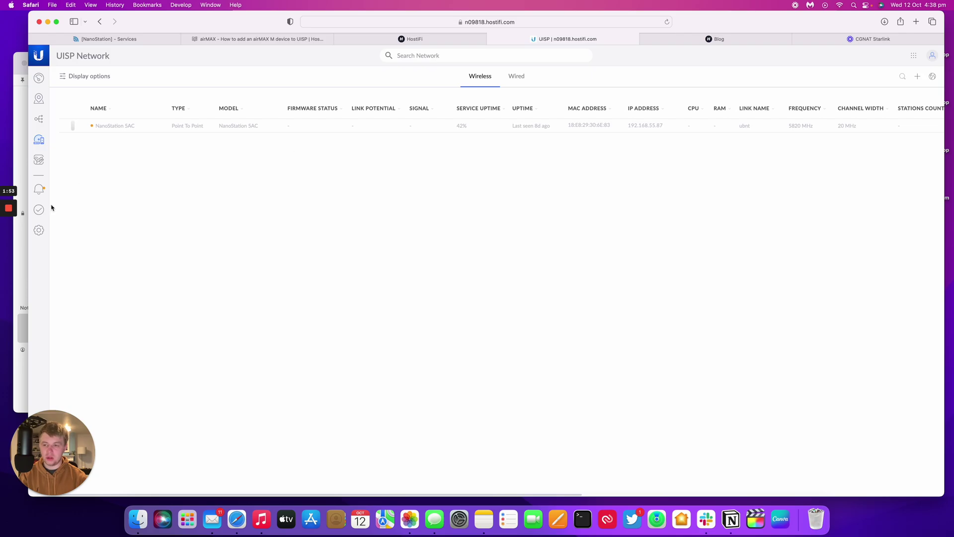
click(40, 230)
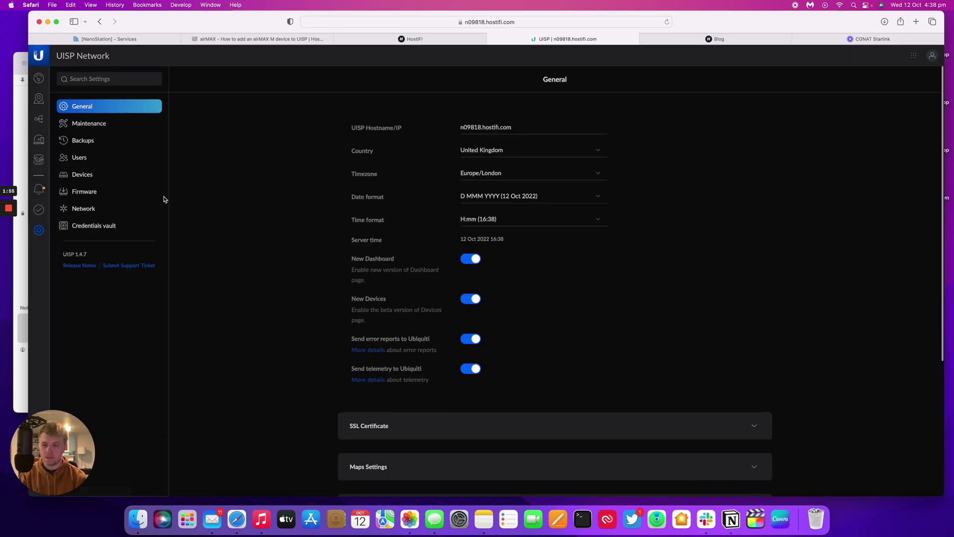
- Copy the UISP key from Settings > Devices > Devices Adoption
click(97, 176)
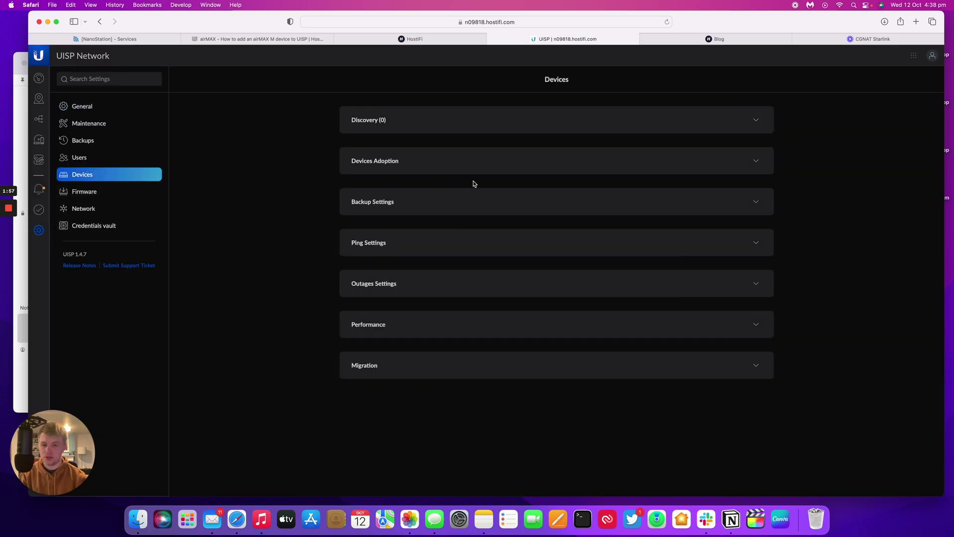
click(437, 170)
click(497, 193)
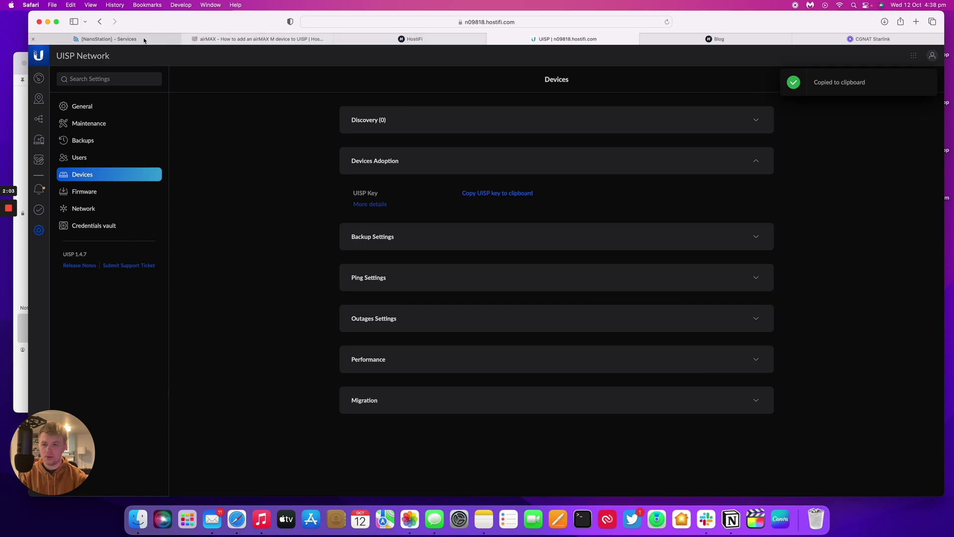
- Paste the UISP key into the NanoStation's UNMS Key Edit field
click(108, 39)
click(415, 120)
click(469, 222)
key(super+v)
- Save the pasted UISP key, apply the UNMS changes, and check the MAIN status page
click(465, 235)
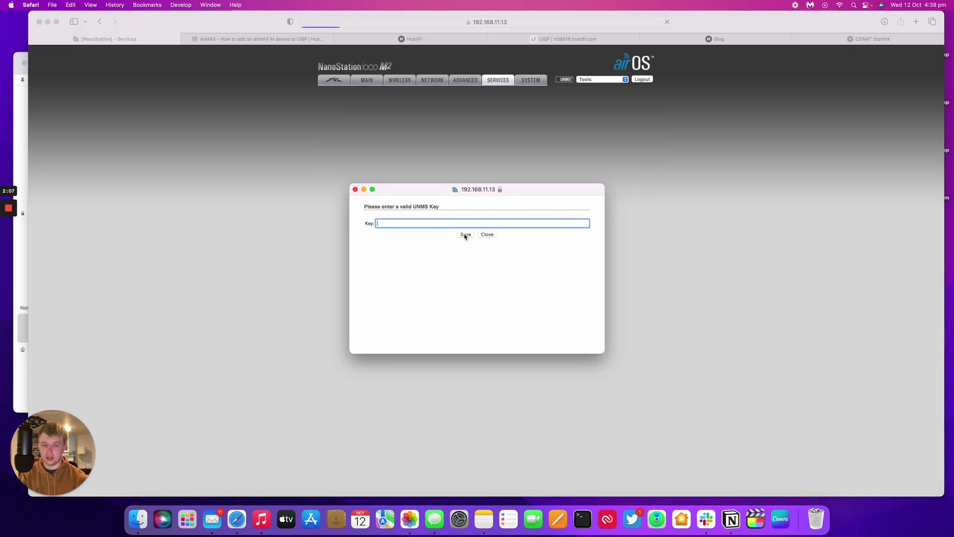
click(355, 190)
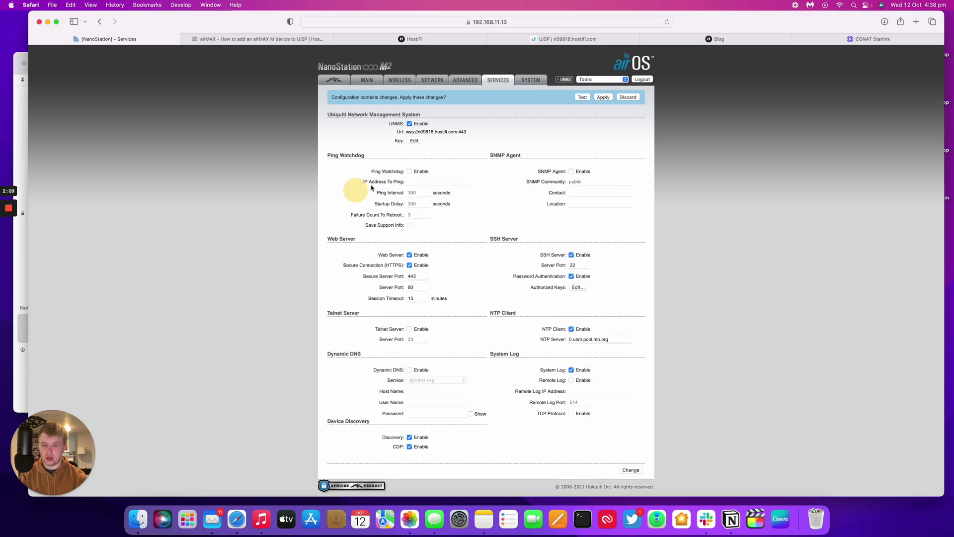
drag(466, 131, 404, 131)
click(630, 469)
click(603, 98)
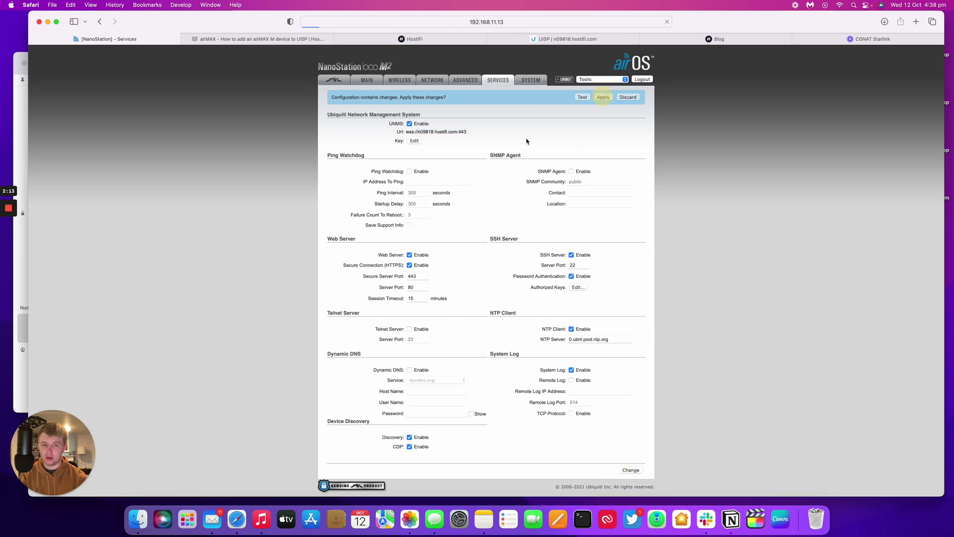
click(377, 82)
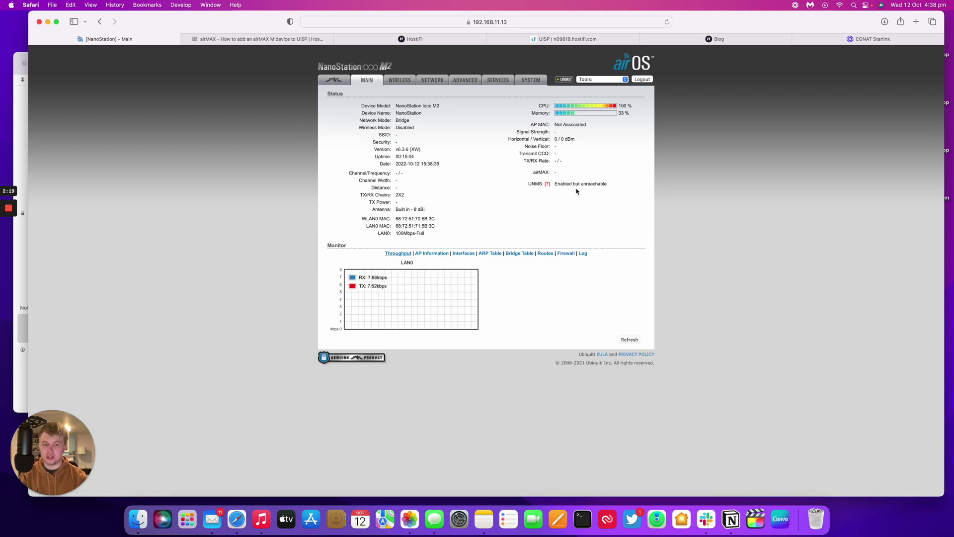
click(537, 39)
- Confirm airOS shows UNMS Connected and the NanoStation appears in UISP's device list
click(39, 140)
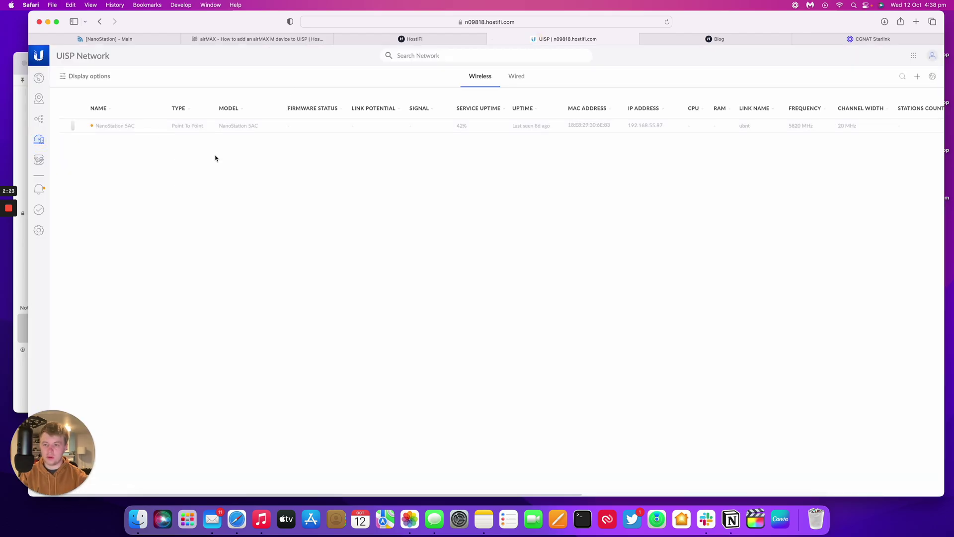
click(119, 39)
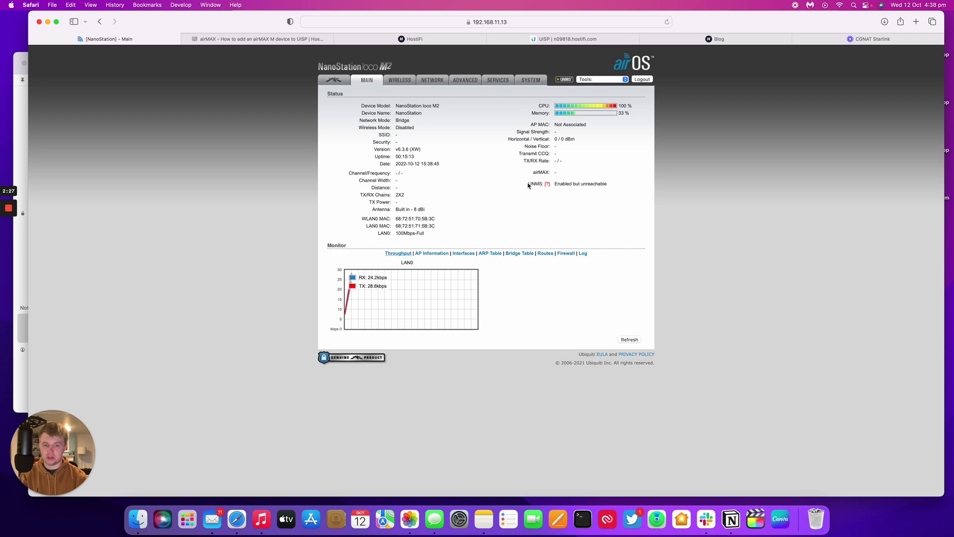
drag(528, 185, 622, 187)
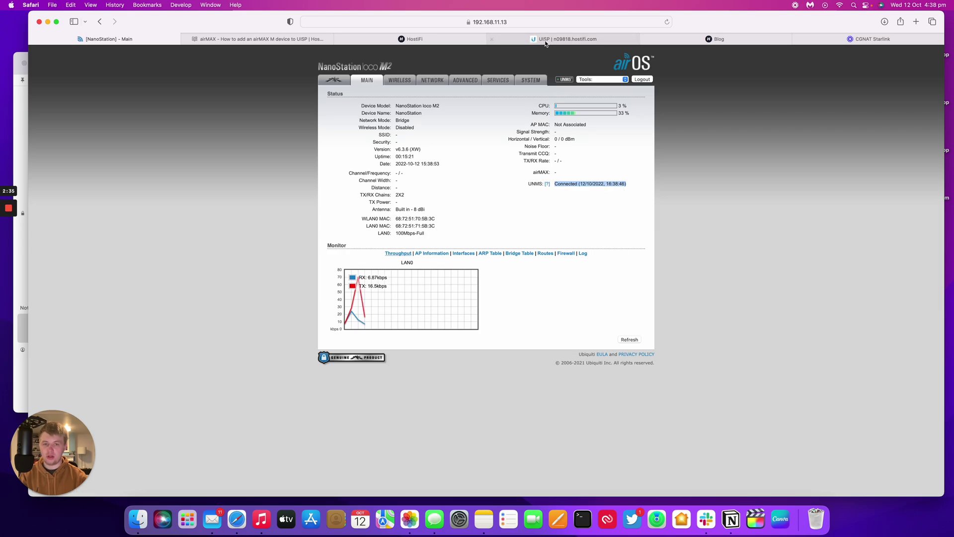
click(567, 39)
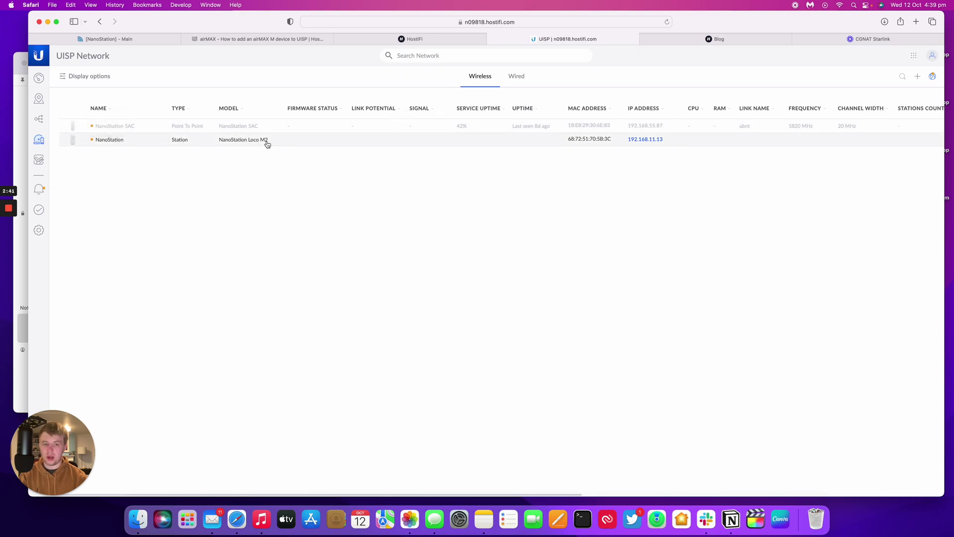
- Assign the NanoStation Loco M2 to the HostiFi site
click(349, 140)
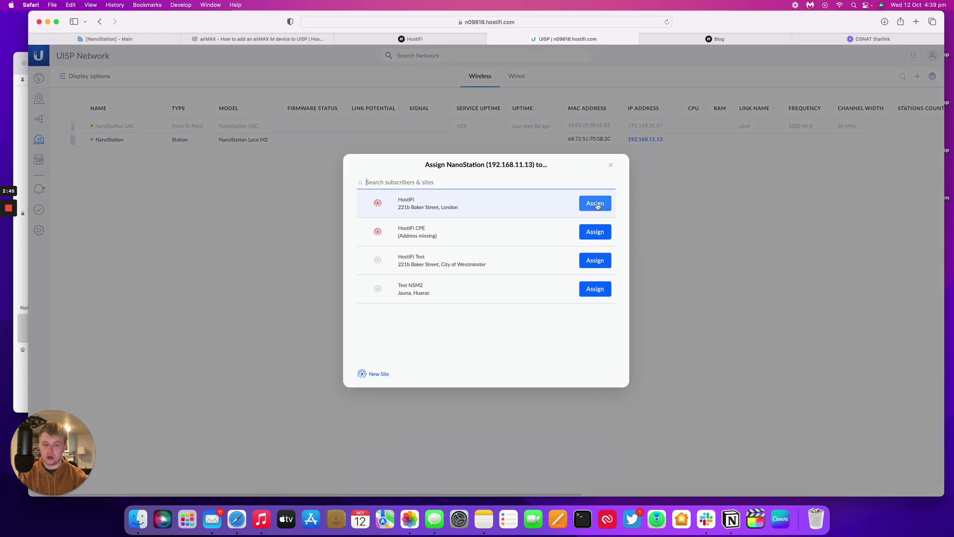
text(w)
key(BackSpace)
click(601, 203)
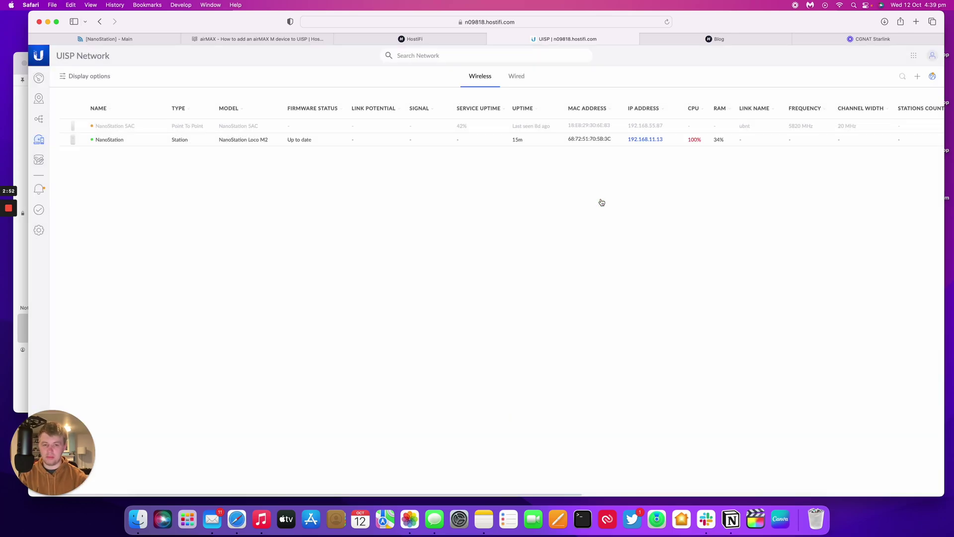
- Verify under Manage > Change Firmware Version that firmware 6.3.6 is up to date
click(515, 140)
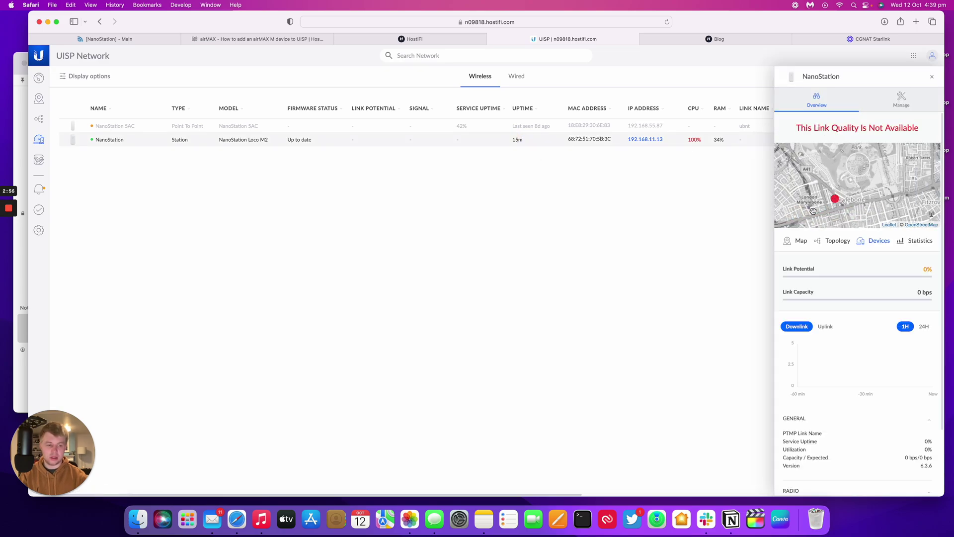
click(899, 99)
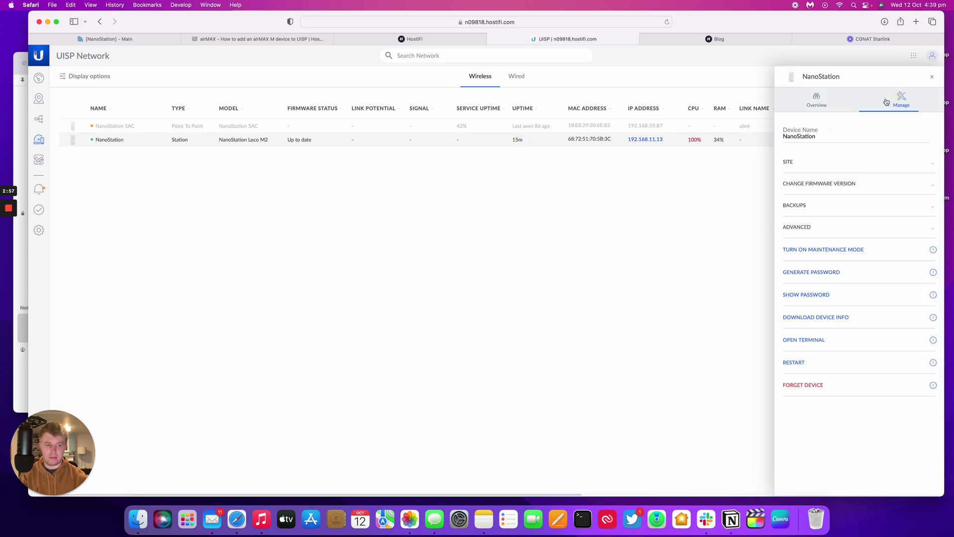
click(835, 185)
click(822, 255)
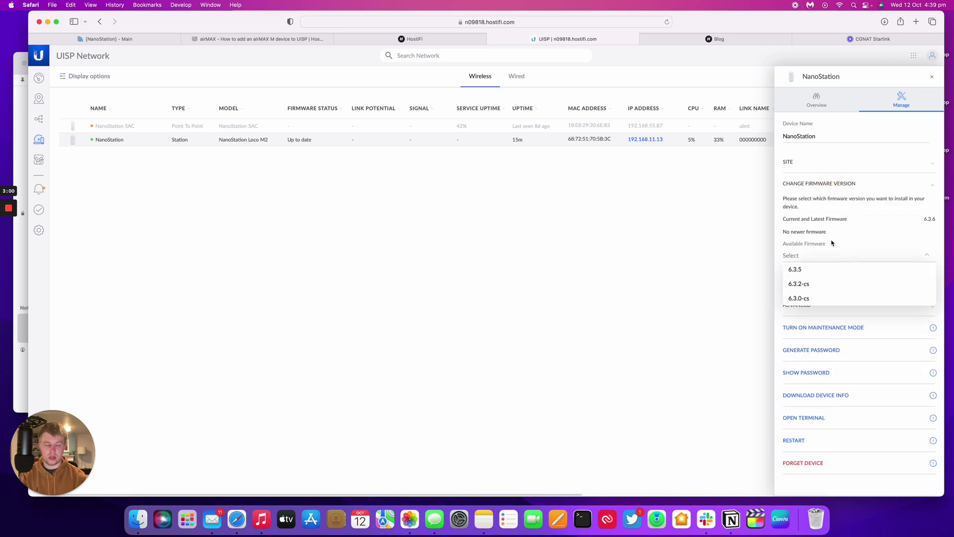
click(795, 269)
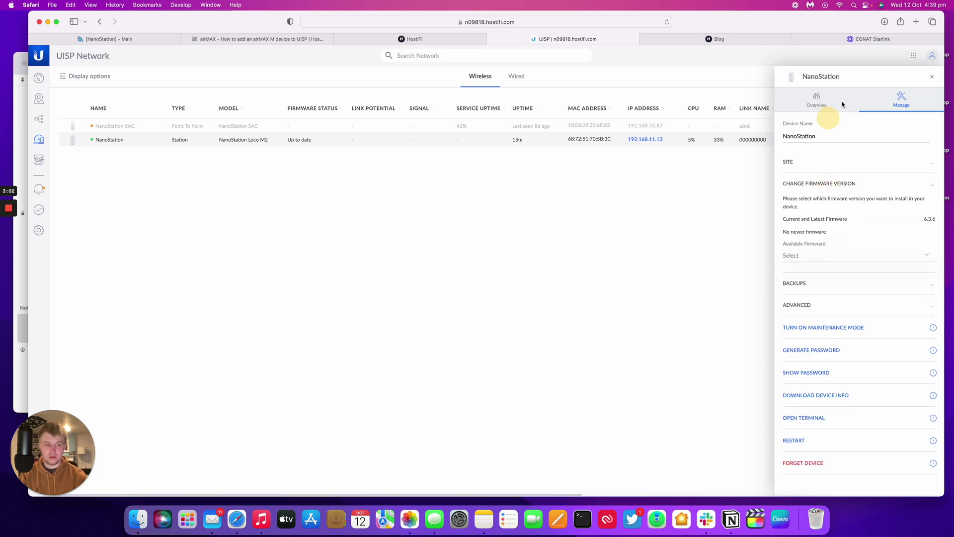
click(931, 76)
click(258, 41)
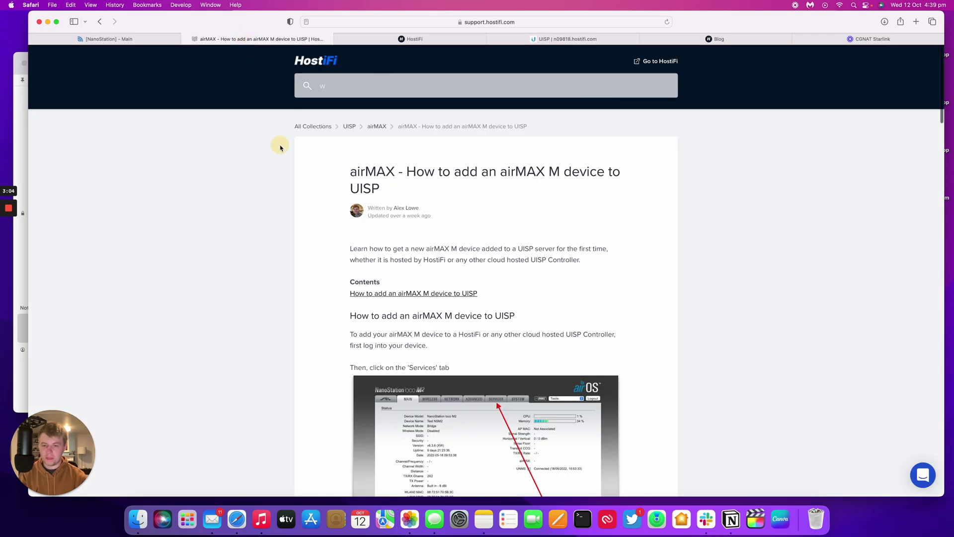
scroll(281, 148, down, 4)
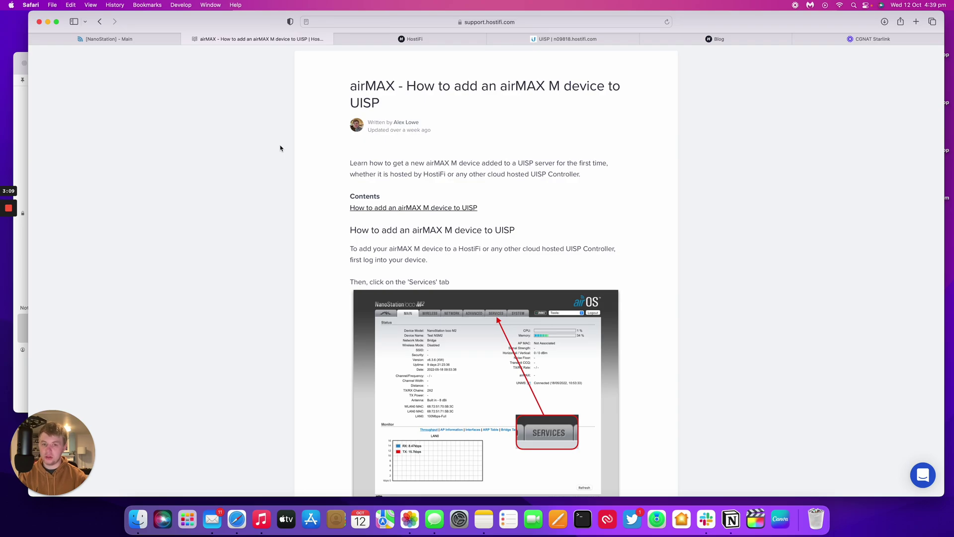
scroll(281, 147, up, 3)
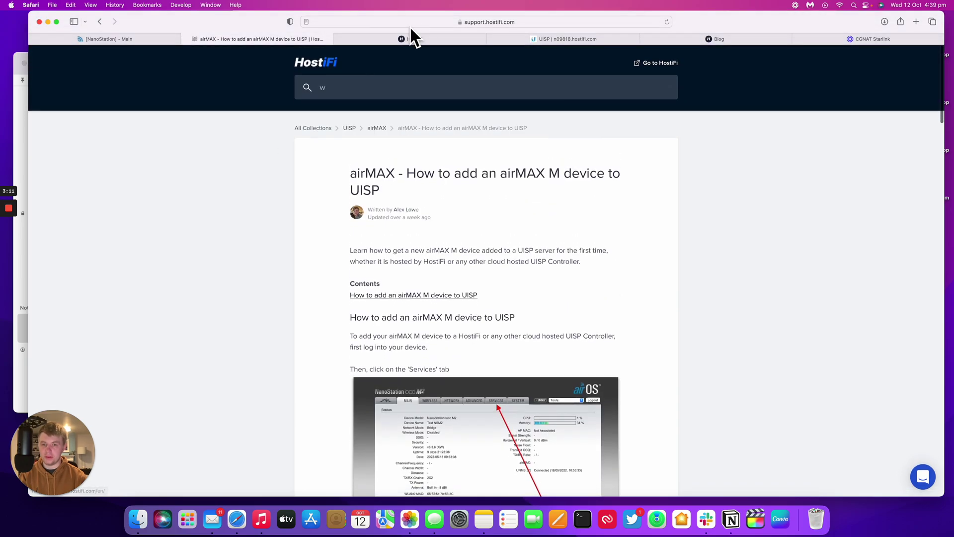
click(411, 22)
click(214, 183)
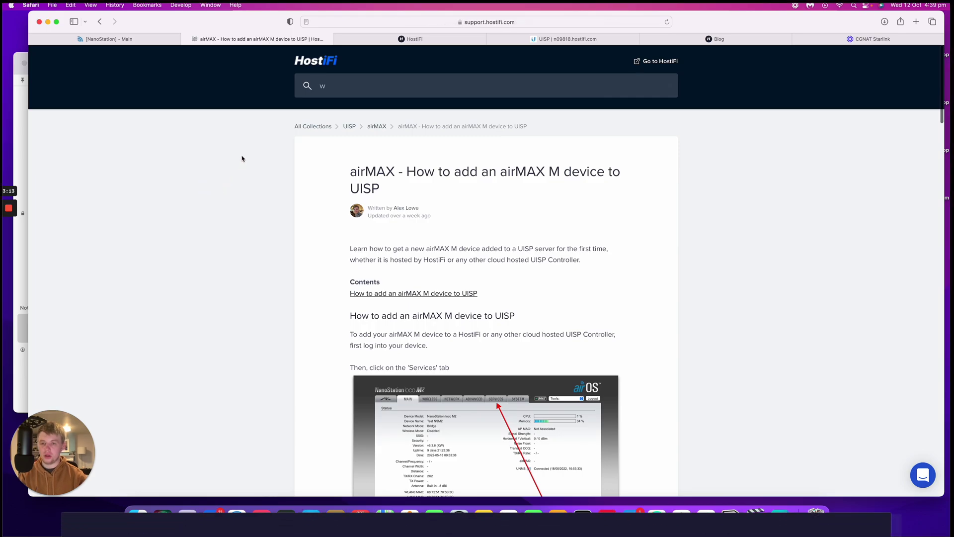